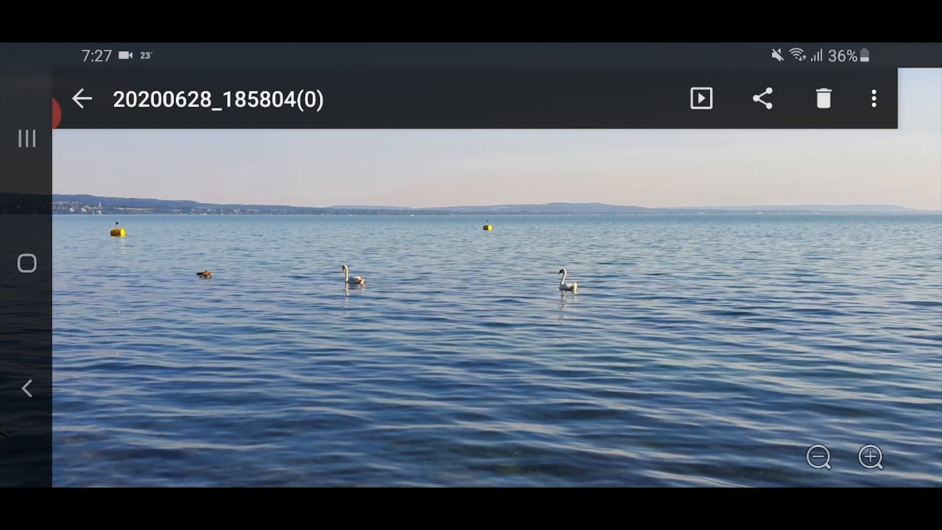
# - Open the lake photo 20200628_185804(0) for editing in Google Photos
pyautogui.click(874, 99)
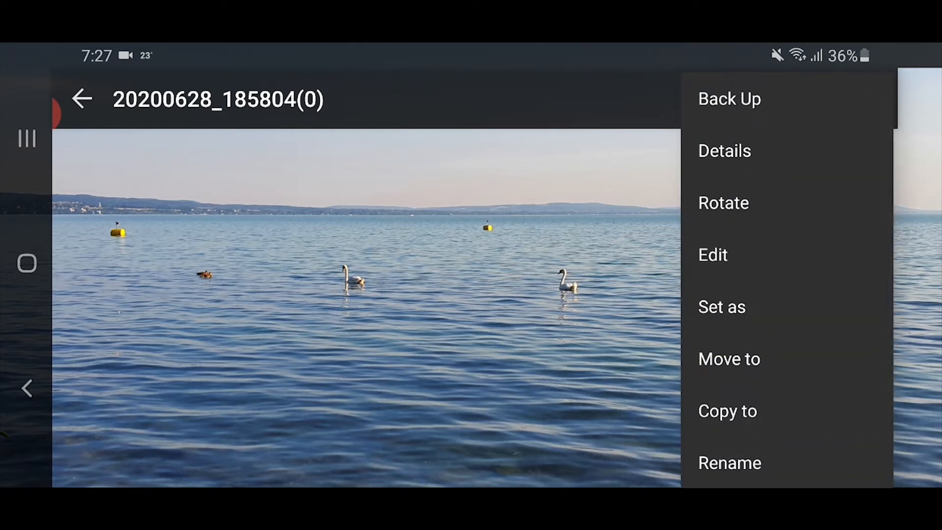
pyautogui.click(713, 255)
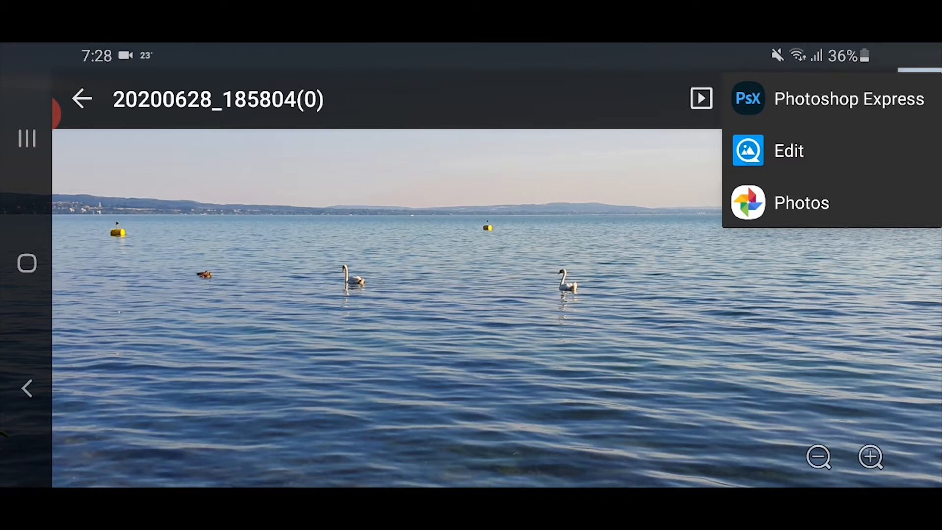
pyautogui.click(786, 203)
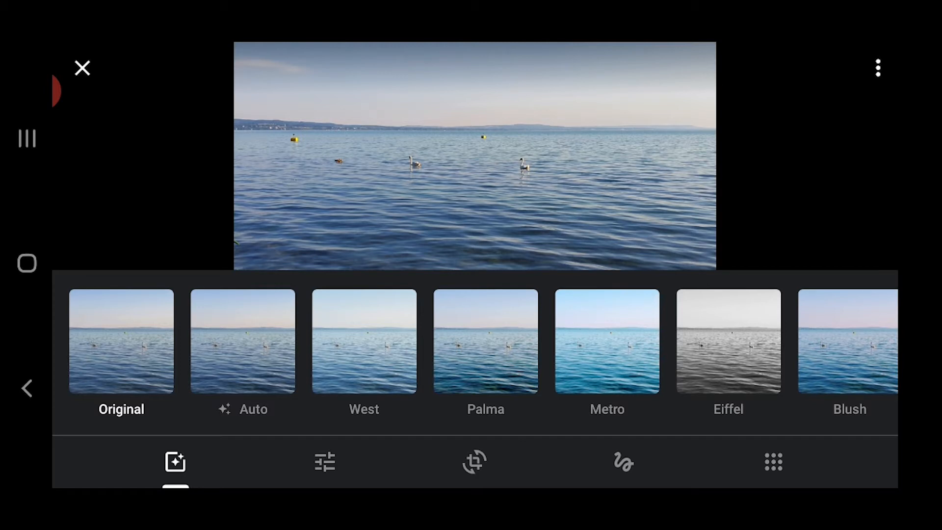
# - Try the Bazaar, Alpaca and Vista filters on the lake photo and return it to Original
pyautogui.hscroll(10, 475, 341)
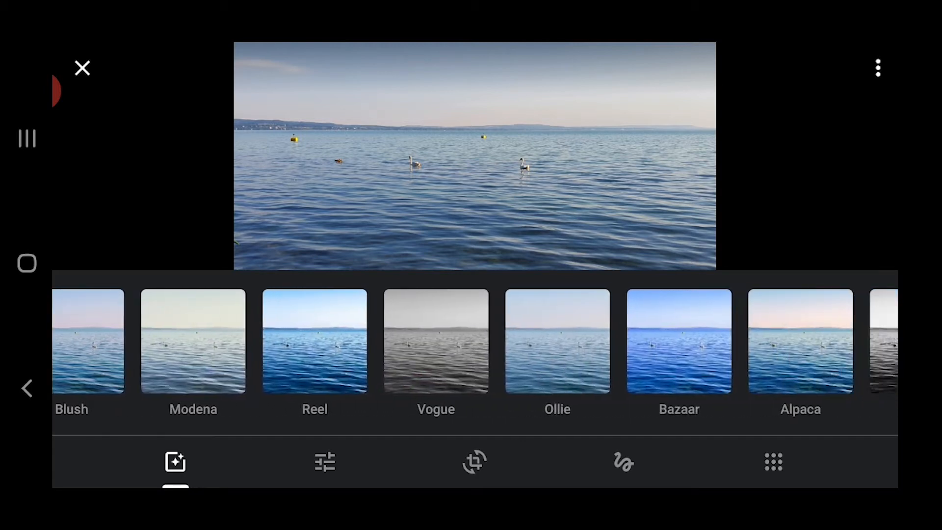
pyautogui.hscroll(3, 476, 341)
pyautogui.click(586, 341)
pyautogui.click(708, 341)
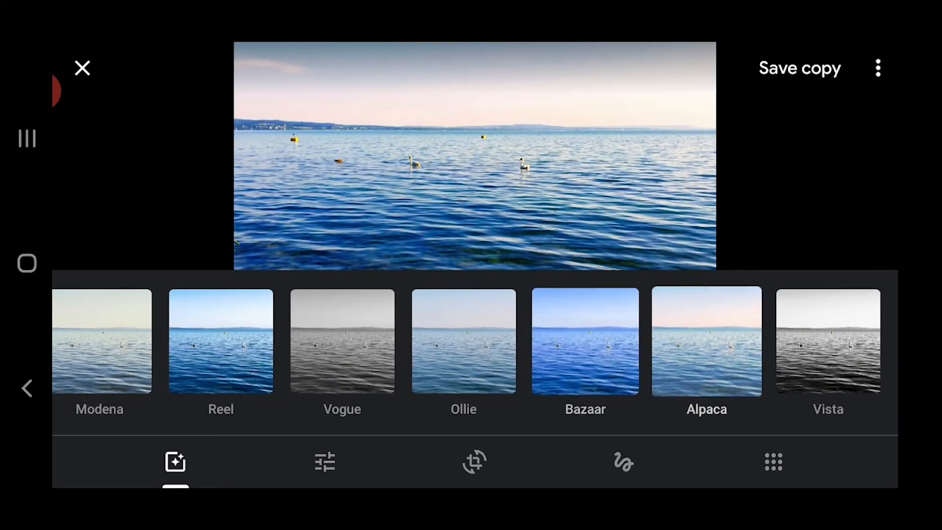
pyautogui.click(829, 341)
pyautogui.hscroll(-8, 475, 341)
pyautogui.hscroll(-6, 475, 341)
pyautogui.click(121, 341)
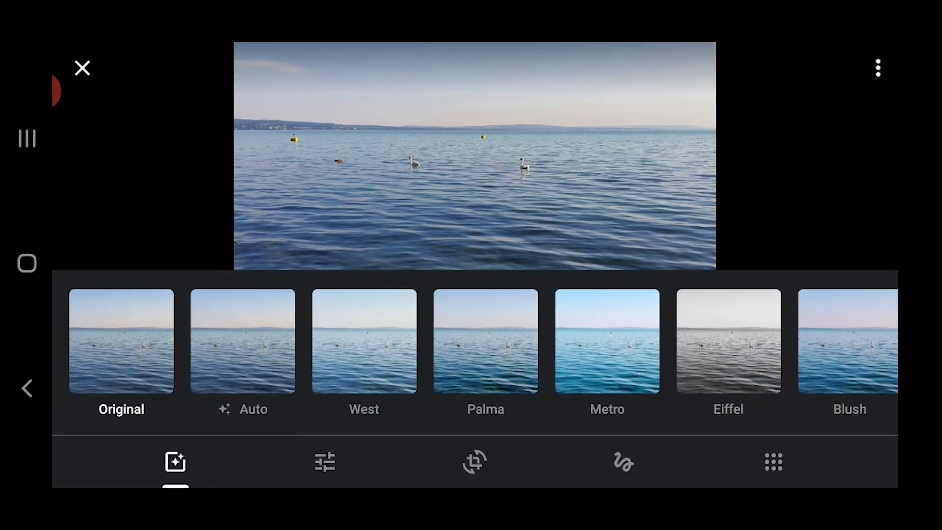
# - Crop the lake photo tighter around the two swans, keeping the Original aspect ratio and 0° rotation
pyautogui.click(474, 461)
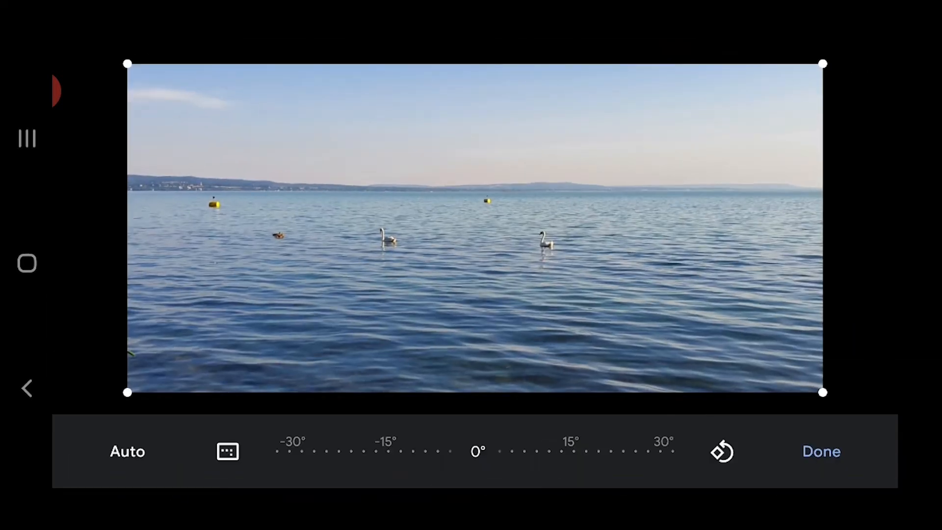
pyautogui.moveTo(823, 392)
pyautogui.mouseDown()
pyautogui.moveTo(774, 369)
pyautogui.moveTo(749, 316)
pyautogui.moveTo(712, 332)
pyautogui.moveTo(786, 342)
pyautogui.moveTo(823, 371)
pyautogui.moveTo(823, 393)
pyautogui.mouseUp()
pyautogui.click(229, 452)
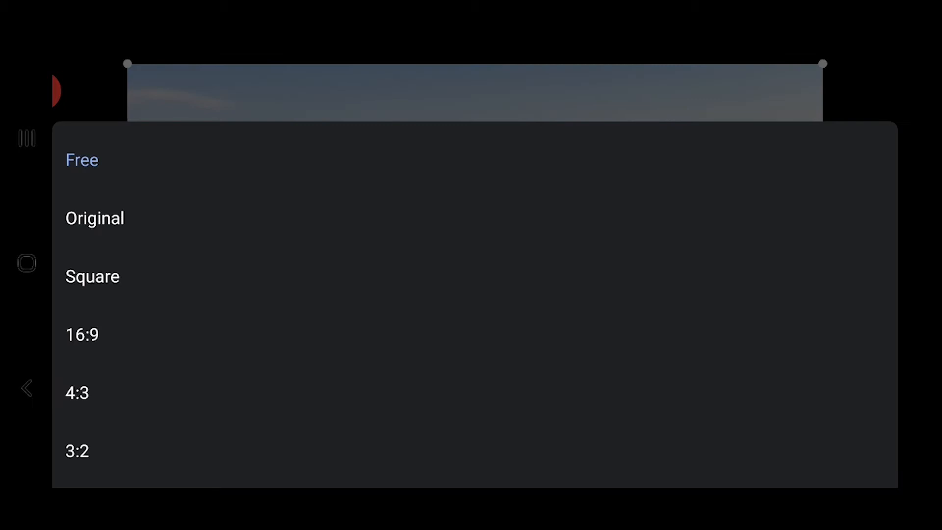
pyautogui.click(95, 219)
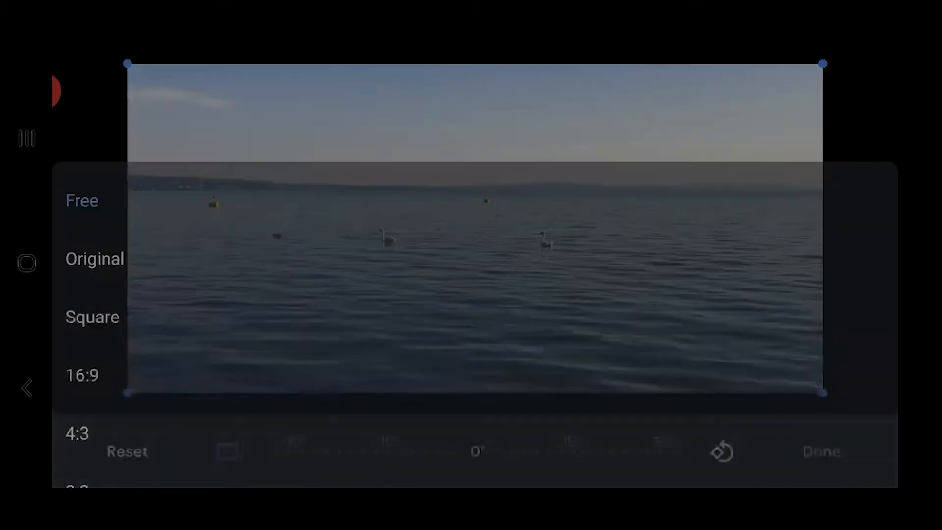
pyautogui.moveTo(823, 393); pyautogui.dragTo(676, 322)
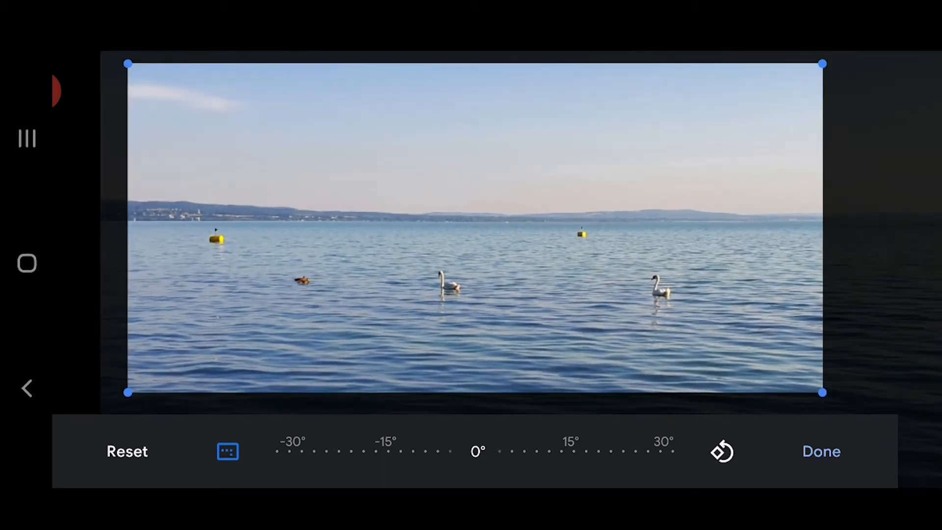
pyautogui.moveTo(478, 452)
pyautogui.mouseDown()
pyautogui.moveTo(465, 451)
pyautogui.moveTo(515, 452)
pyautogui.moveTo(435, 452)
pyautogui.moveTo(490, 452)
pyautogui.moveTo(478, 452)
pyautogui.mouseUp()
pyautogui.click(822, 451)
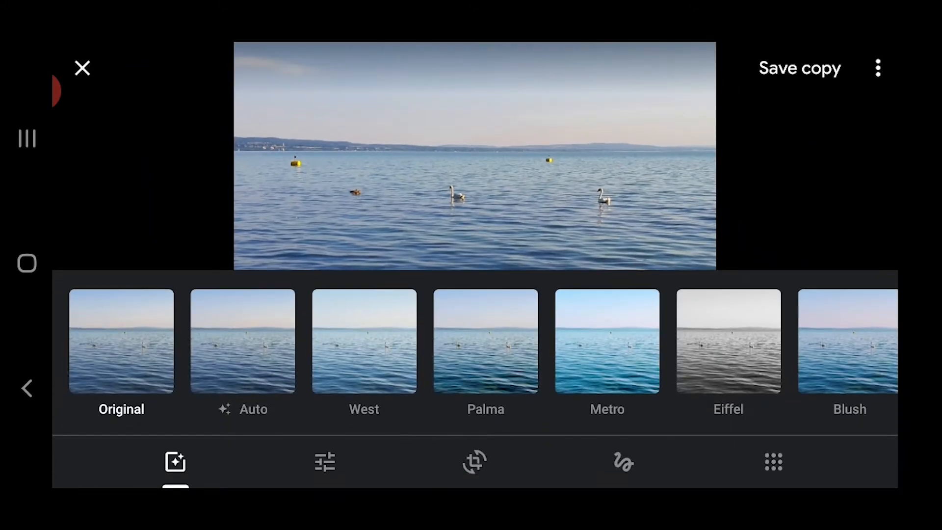
# - Lower the lake photo's Light moderately, raise Colour about halfway and set Pop to about a quarter
pyautogui.click(324, 461)
pyautogui.moveTo(465, 305)
pyautogui.mouseDown()
pyautogui.moveTo(256, 304)
pyautogui.moveTo(624, 305)
pyautogui.moveTo(198, 304)
pyautogui.moveTo(466, 304)
pyautogui.mouseUp()
pyautogui.moveTo(465, 357); pyautogui.dragTo(626, 357)
pyautogui.moveTo(465, 305); pyautogui.dragTo(375, 305)
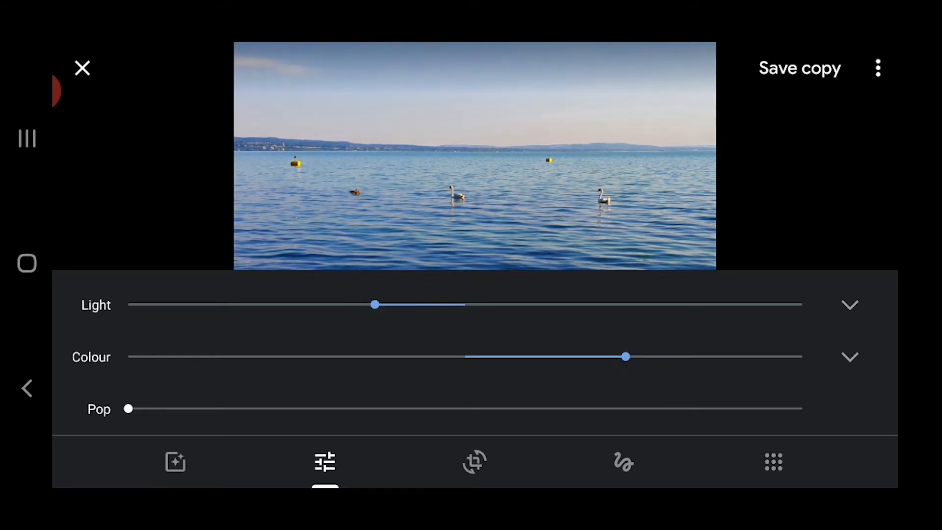
pyautogui.moveTo(128, 408); pyautogui.dragTo(287, 409)
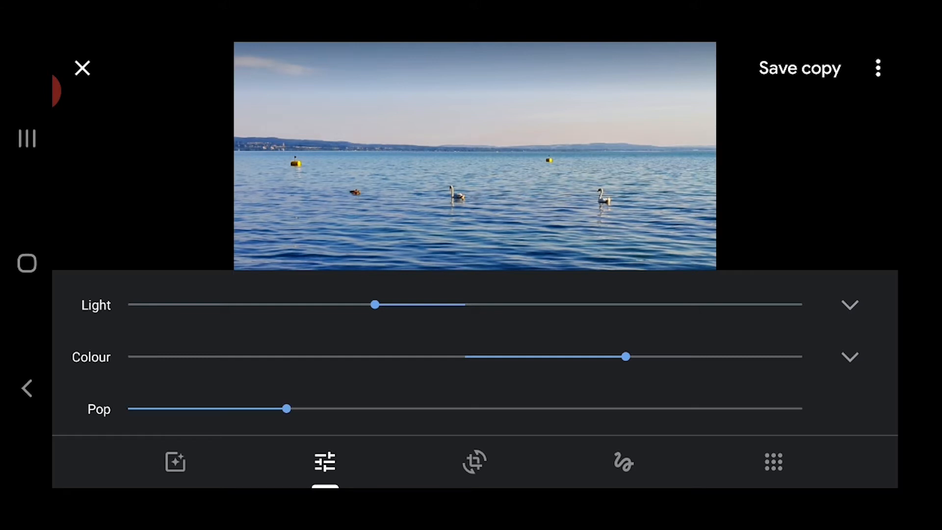
# - Examine the detailed Colour and Light settings, such as Saturation, Skin tone, Exposure and Contrast, without changing them
pyautogui.click(850, 357)
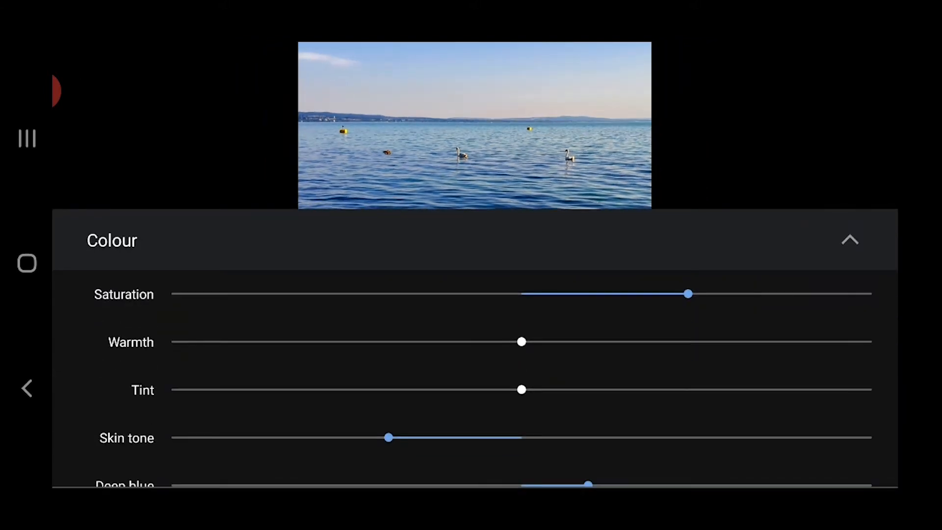
pyautogui.click(850, 240)
pyautogui.click(850, 305)
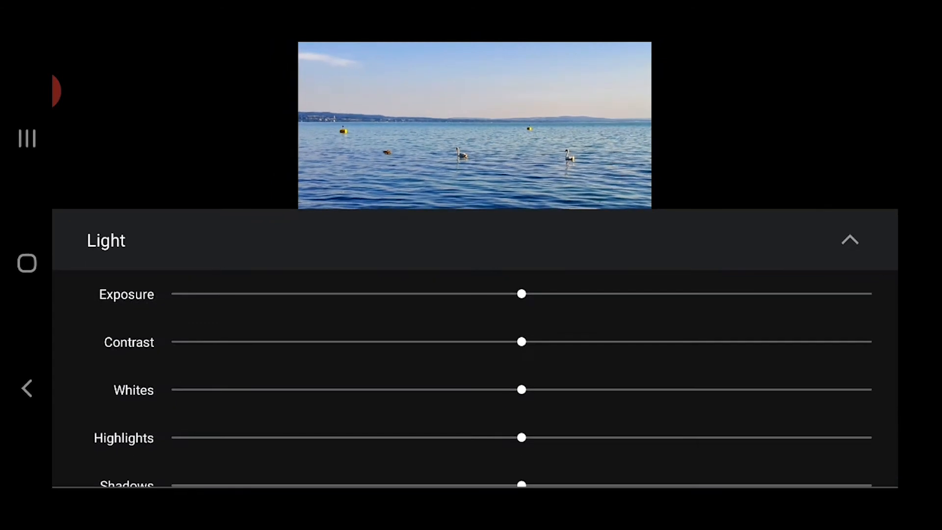
pyautogui.moveTo(522, 294)
pyautogui.mouseDown()
pyautogui.moveTo(476, 293)
pyautogui.moveTo(572, 293)
pyautogui.moveTo(522, 294)
pyautogui.mouseUp()
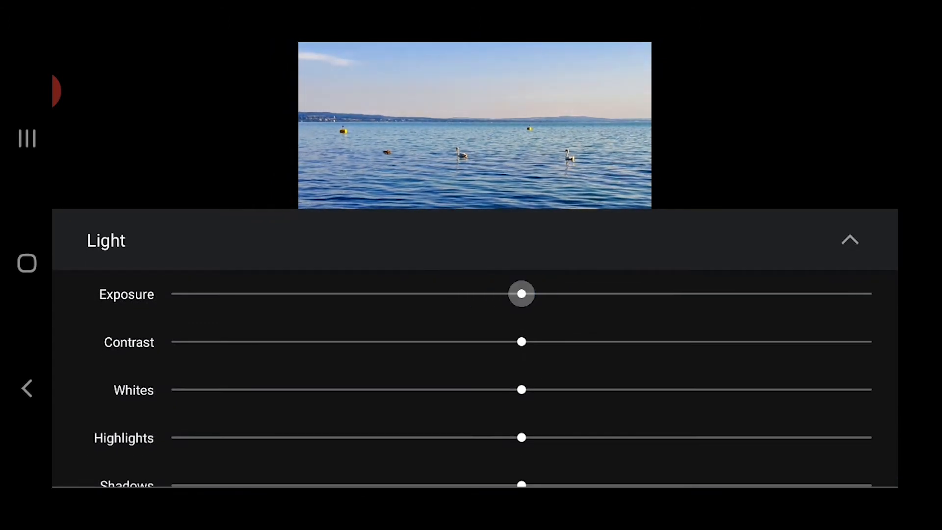
pyautogui.click(851, 239)
pyautogui.click(849, 355)
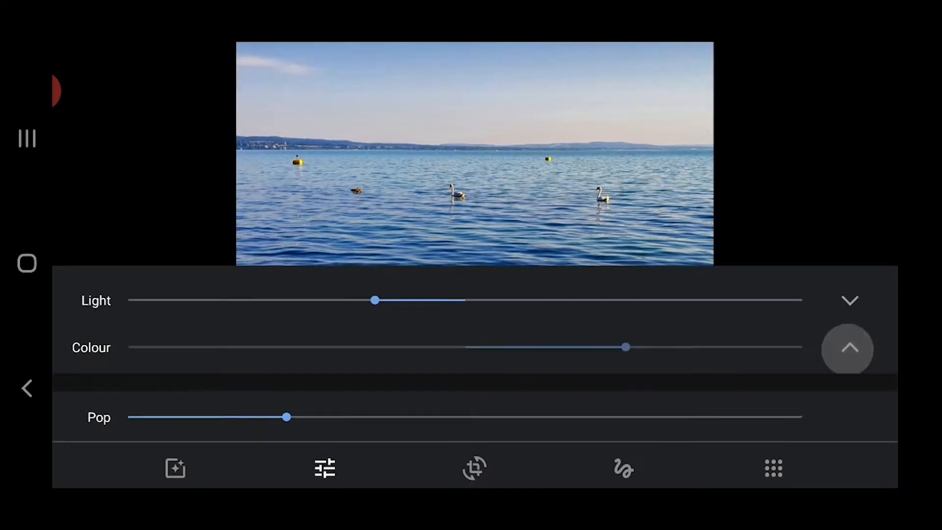
pyautogui.scroll(-1, 475, 378)
pyautogui.scroll(1, 475, 378)
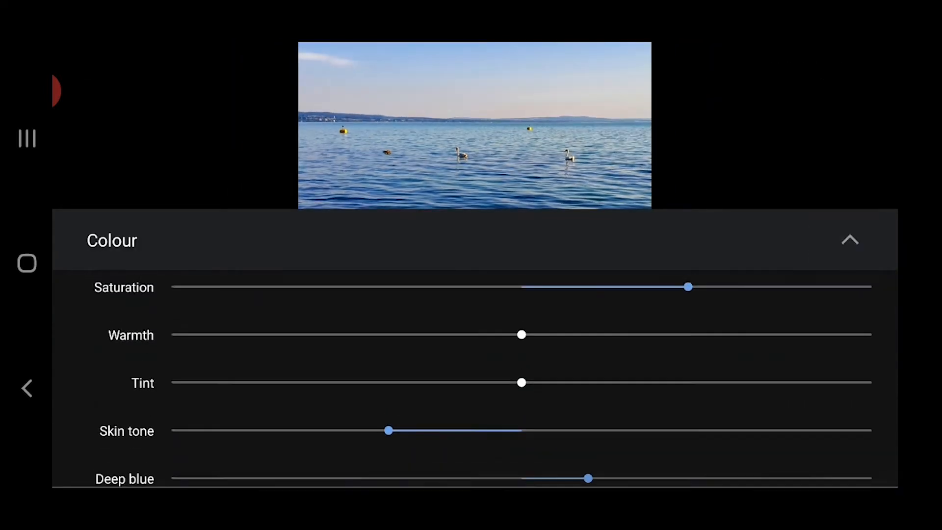
pyautogui.click(850, 239)
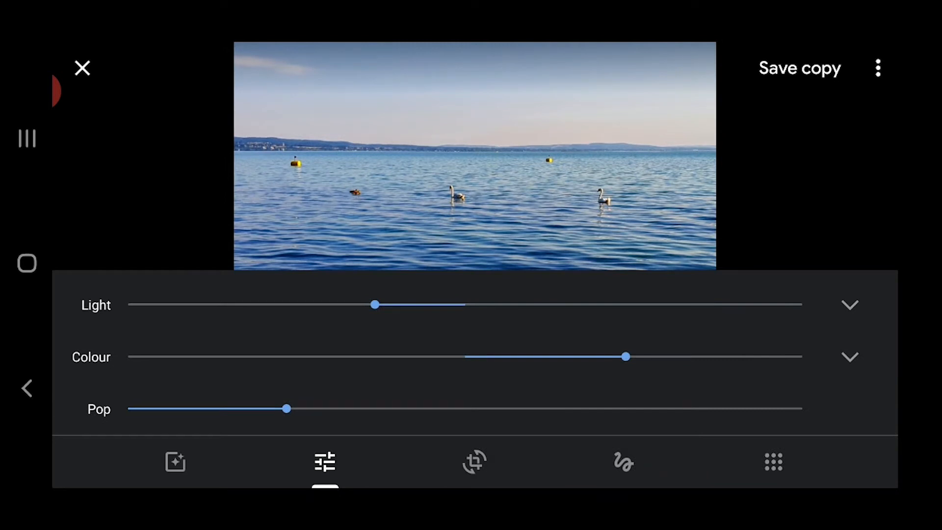
# - Save the edited lake photo as a copy
pyautogui.click(800, 68)
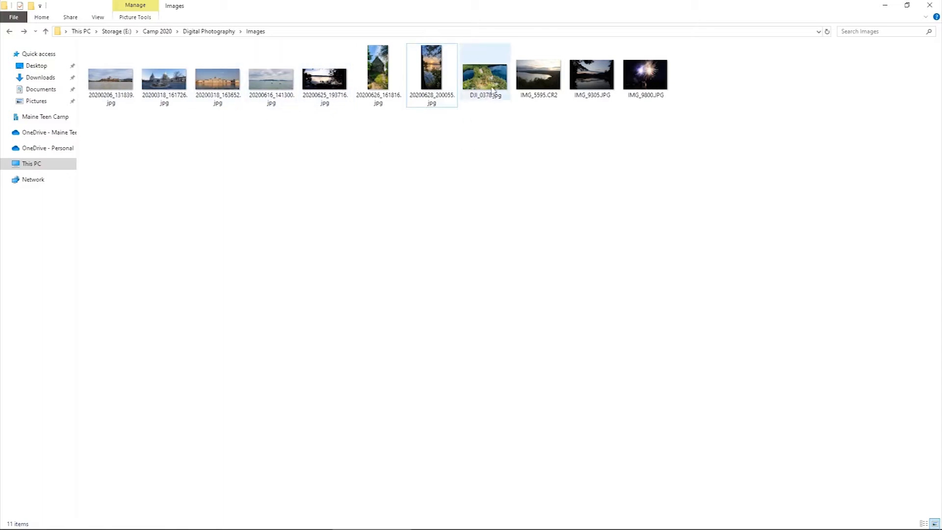
# - Open 20200206_131839.jpg from the computer's Images folder and start editing it in Microsoft Photos
pyautogui.moveTo(494, 90)
pyautogui.moveTo(668, 96)
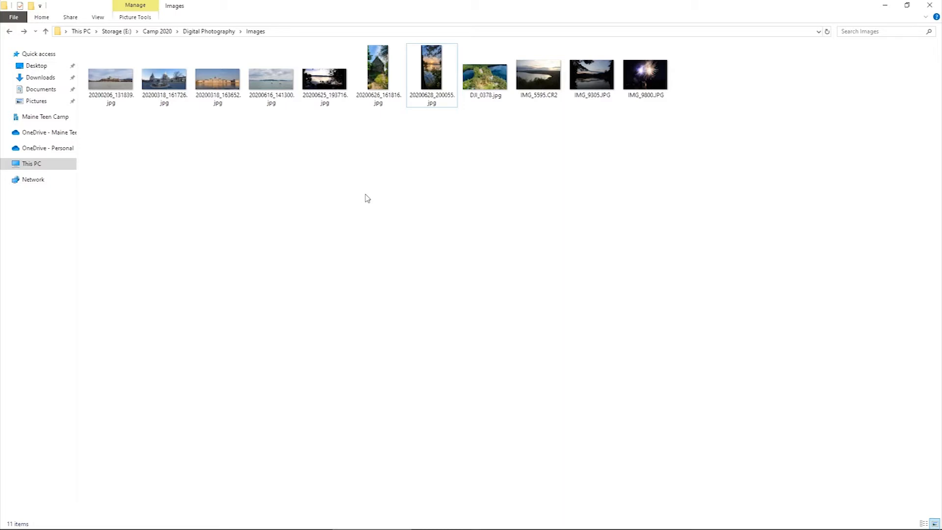
pyautogui.doubleClick(118, 87)
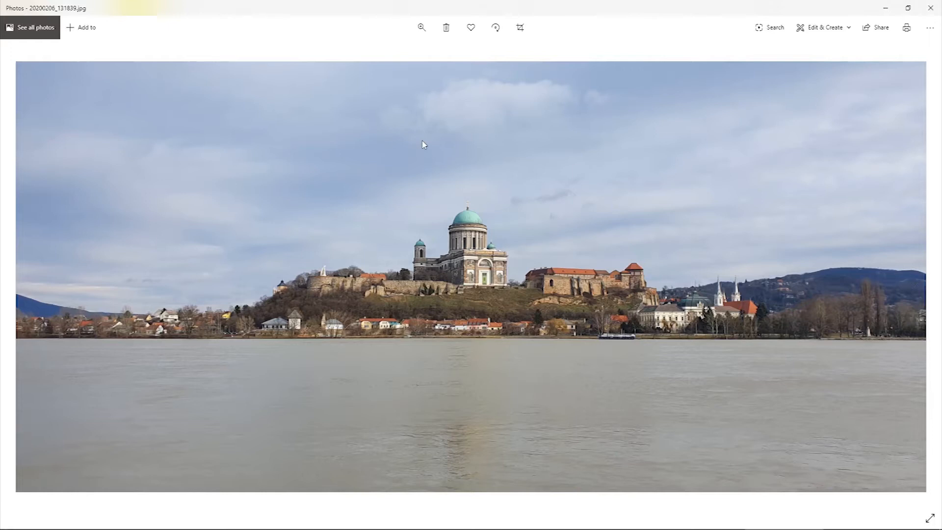
pyautogui.click(815, 29)
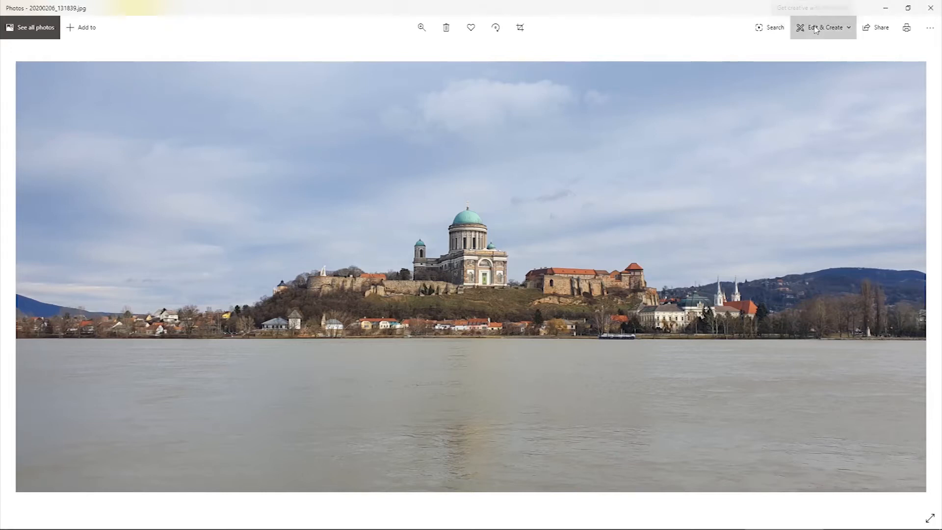
pyautogui.click(787, 60)
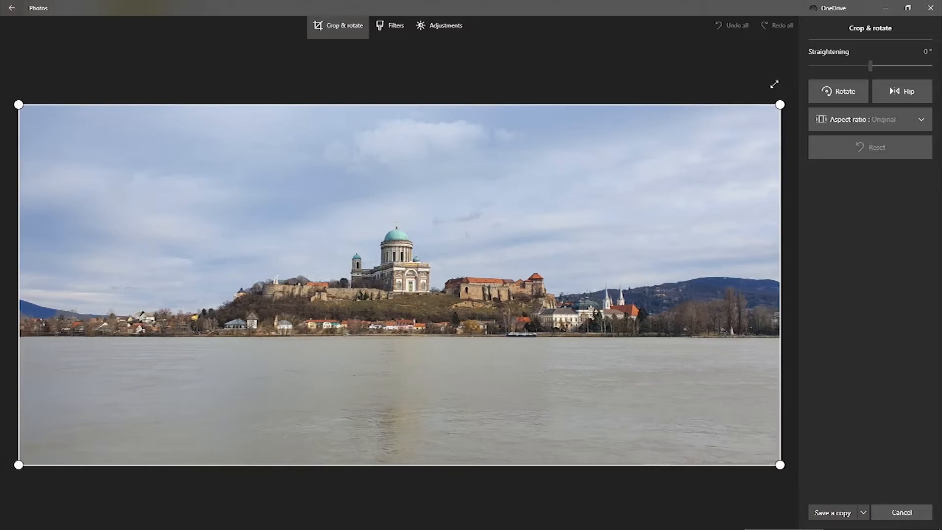
# - Try the aspect ratio choices and cropping from the river photo's upper-right corner, restoring the full frame
pyautogui.click(855, 122)
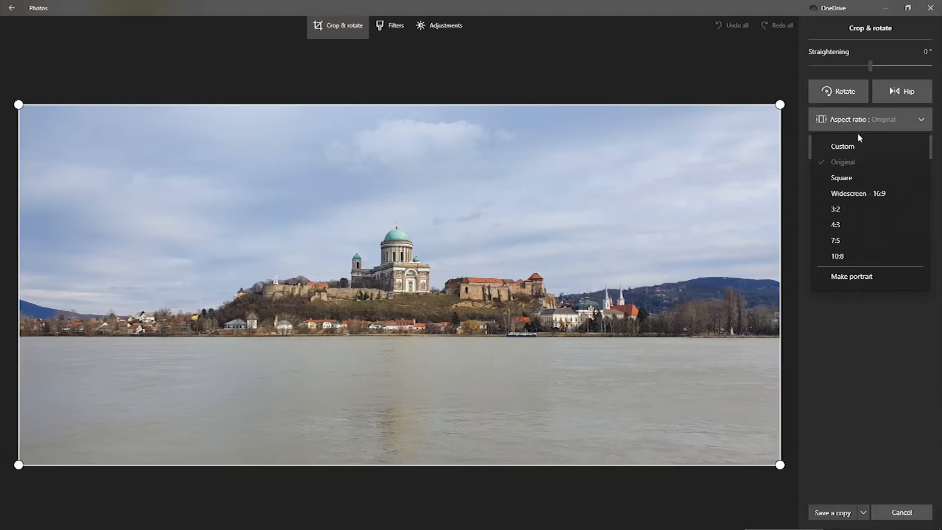
pyautogui.click(851, 120)
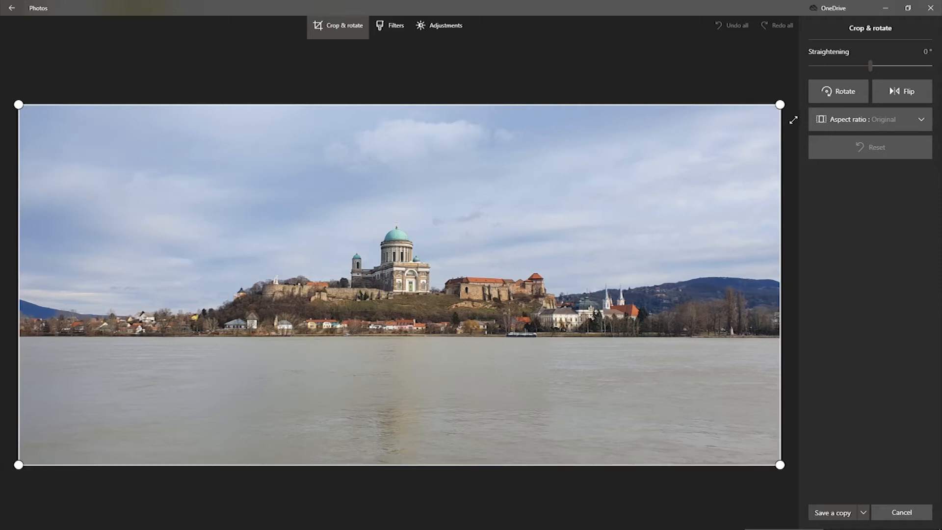
pyautogui.moveTo(780, 105); pyautogui.dragTo(544, 135)
pyautogui.moveTo(382, 143); pyautogui.dragTo(781, 108)
pyautogui.click(878, 125)
pyautogui.click(861, 144)
pyautogui.moveTo(781, 104); pyautogui.dragTo(564, 121)
pyautogui.moveTo(688, 185); pyautogui.dragTo(795, 74)
# - Crop the river photo closer around the domed basilica in the Original aspect ratio and reposition the picture within the frame
pyautogui.moveTo(19, 103); pyautogui.dragTo(40, 147)
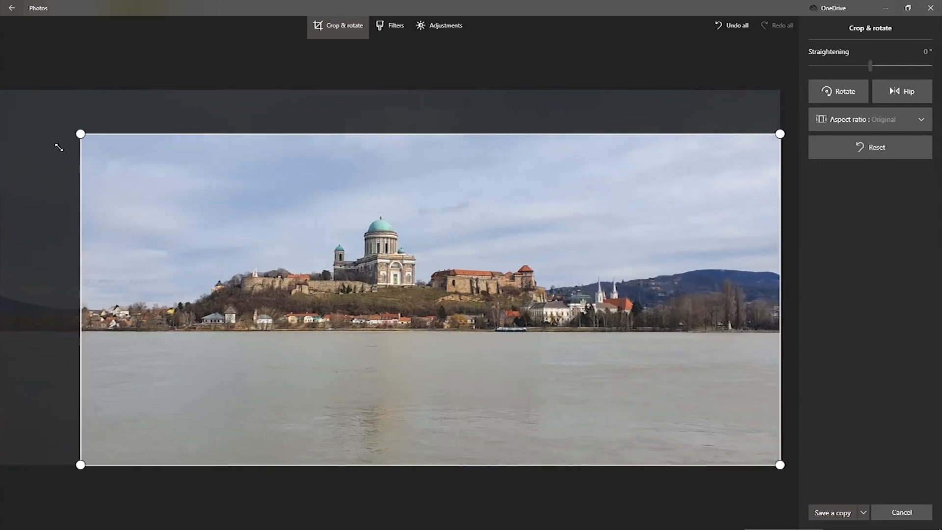
pyautogui.moveTo(780, 104); pyautogui.dragTo(700, 112)
pyautogui.moveTo(594, 188); pyautogui.dragTo(617, 259)
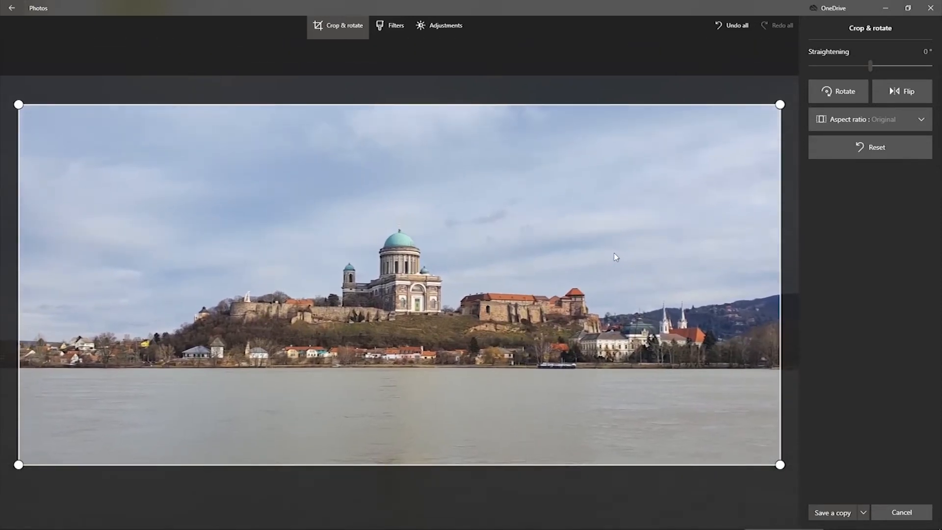
pyautogui.moveTo(22, 466); pyautogui.dragTo(47, 457)
pyautogui.moveTo(349, 390); pyautogui.dragTo(364, 398)
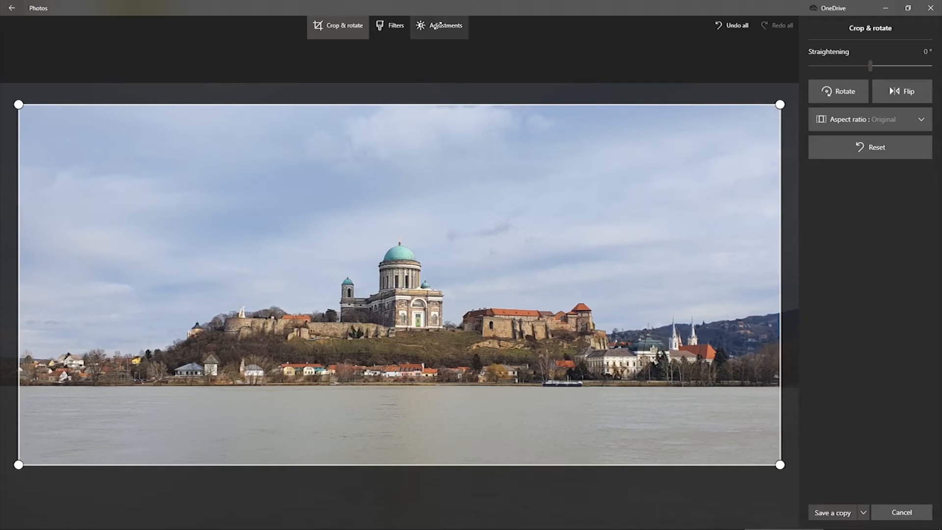
# - Try the Light, Colour and Clarity adjustments on the basilica photo, taking Colour to -100 and back to the middle
pyautogui.click(437, 25)
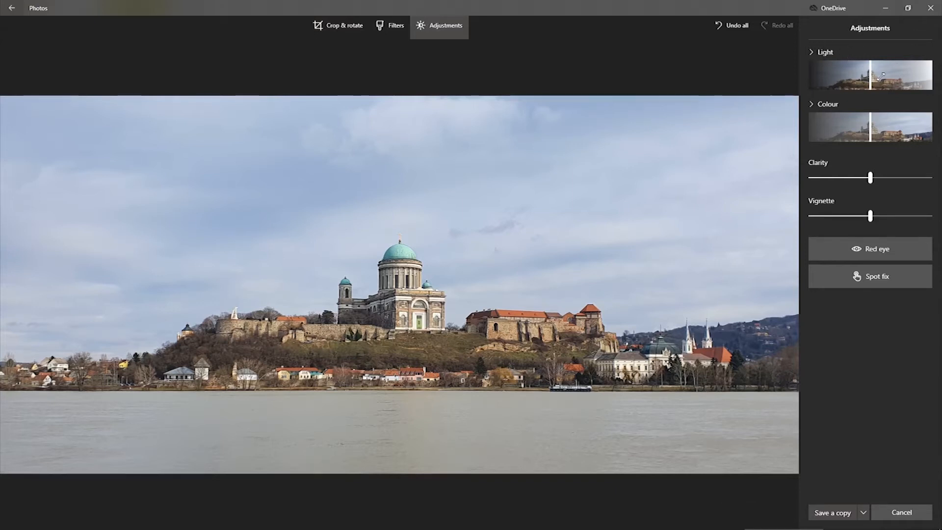
pyautogui.moveTo(870, 73)
pyautogui.mouseDown()
pyautogui.moveTo(835, 74)
pyautogui.moveTo(915, 71)
pyautogui.moveTo(805, 73)
pyautogui.moveTo(869, 73)
pyautogui.mouseUp()
pyautogui.moveTo(834, 123); pyautogui.dragTo(776, 134)
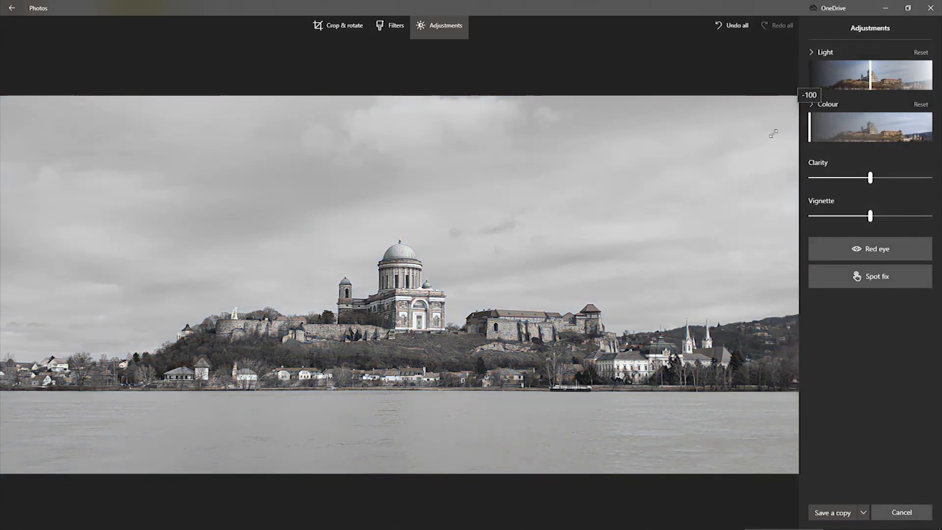
pyautogui.moveTo(774, 134); pyautogui.dragTo(871, 126)
pyautogui.moveTo(870, 178)
pyautogui.mouseDown()
pyautogui.moveTo(817, 180)
pyautogui.moveTo(921, 177)
pyautogui.moveTo(807, 179)
pyautogui.moveTo(929, 179)
pyautogui.moveTo(870, 182)
pyautogui.mouseUp()
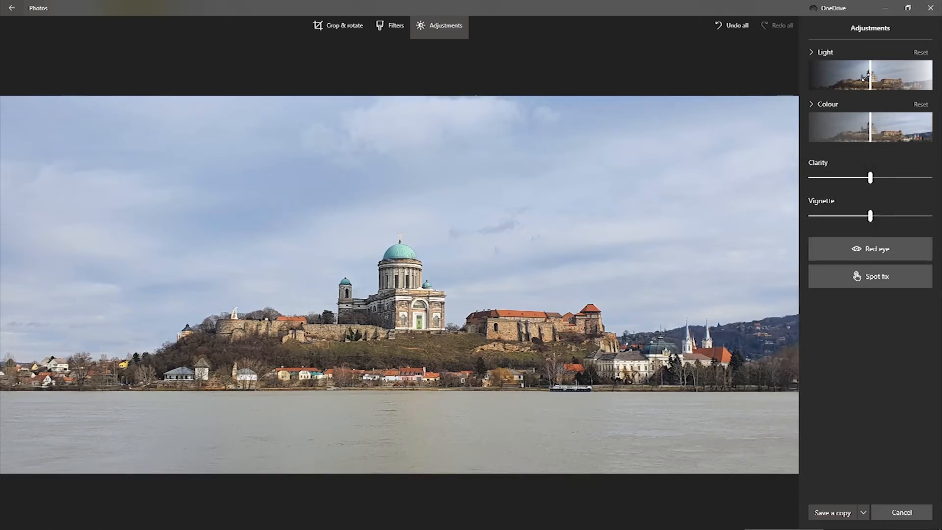
# - Darken the basilica photo's Light moderately, raise its Colour moderately and increase Clarity slightly
pyautogui.moveTo(870, 75); pyautogui.dragTo(847, 75)
pyautogui.moveTo(870, 119); pyautogui.dragTo(890, 122)
pyautogui.moveTo(871, 177); pyautogui.dragTo(882, 175)
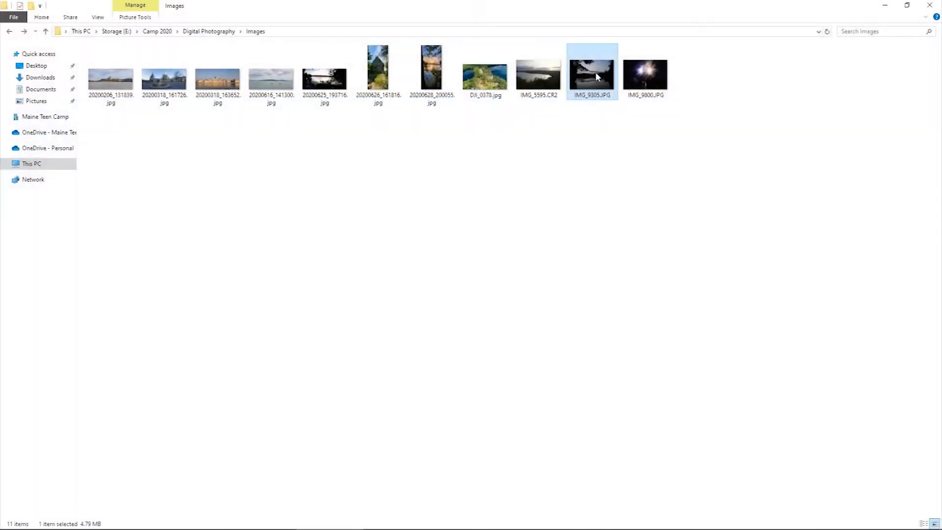
# - Open the sunset lake photo IMG_9305.JPG from the Images folder for editing
pyautogui.doubleClick(595, 72)
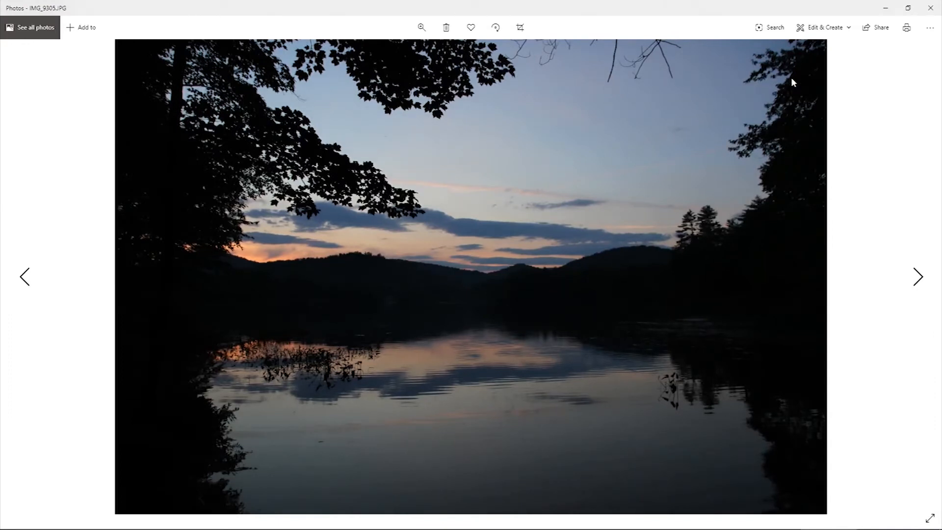
pyautogui.click(823, 28)
pyautogui.click(791, 62)
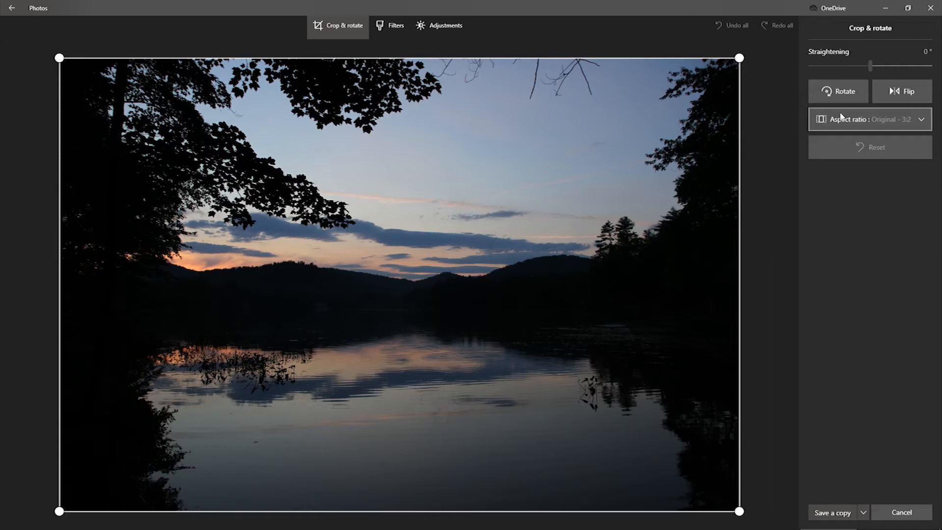
# - Trim the upper edge of the sunset lake photo in its original ratio, raise its Colour moderately and darken its Light moderately
pyautogui.moveTo(406, 56); pyautogui.dragTo(408, 99)
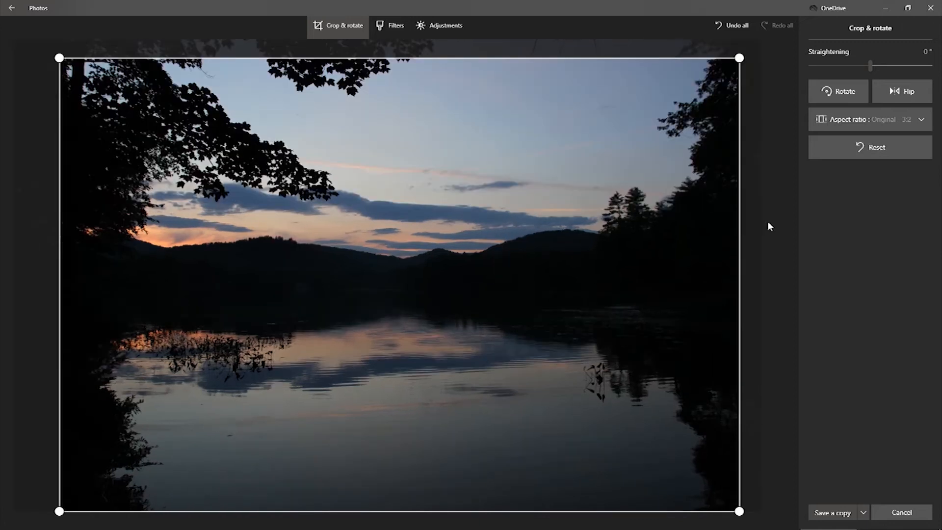
pyautogui.click(425, 27)
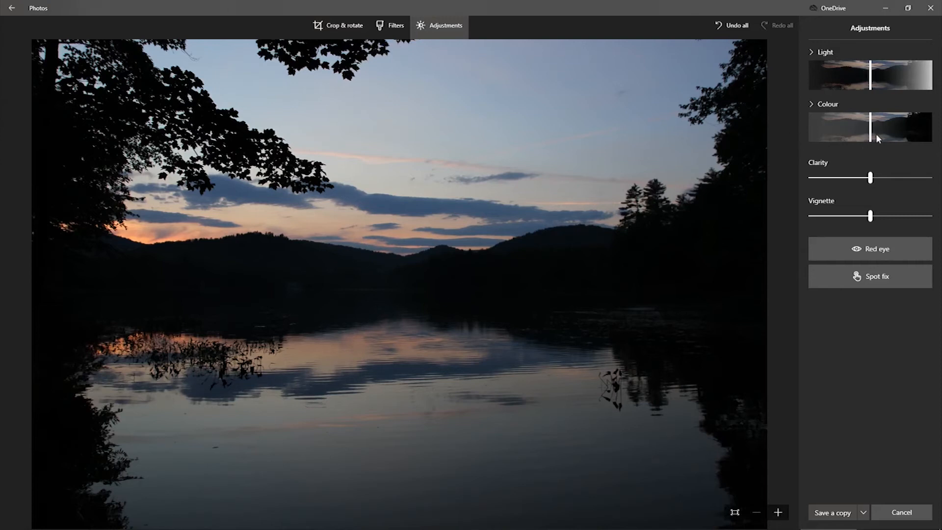
pyautogui.moveTo(870, 126); pyautogui.dragTo(907, 136)
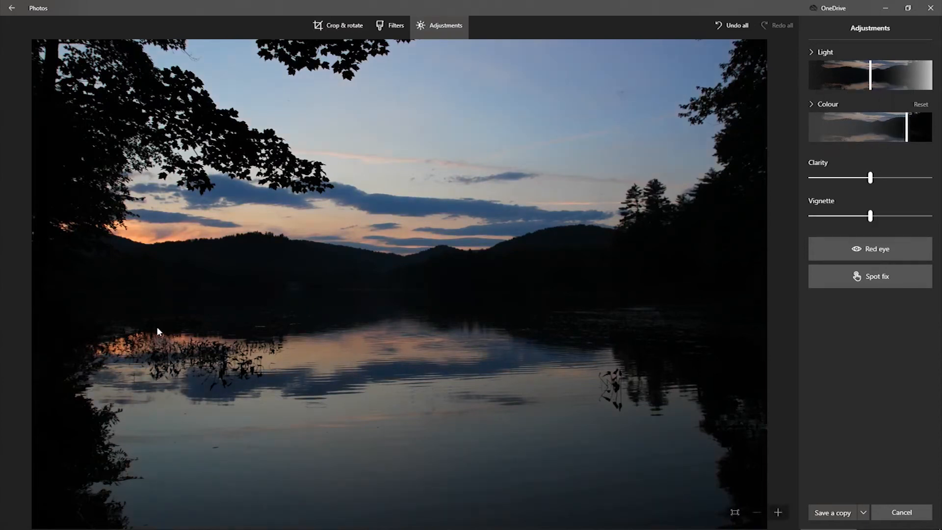
pyautogui.moveTo(906, 131)
pyautogui.mouseDown()
pyautogui.moveTo(919, 129)
pyautogui.moveTo(909, 123)
pyautogui.mouseUp()
pyautogui.moveTo(872, 85); pyautogui.dragTo(838, 84)
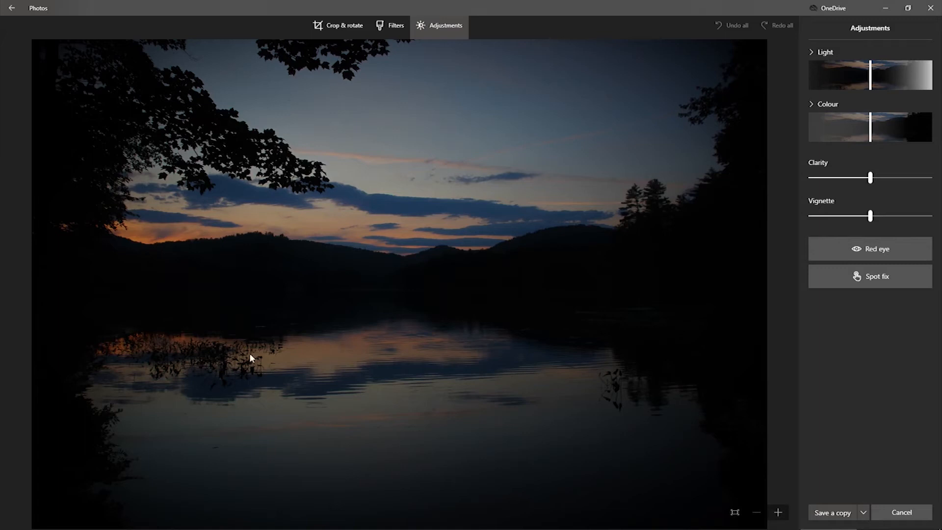
# - Save the edited sunset lake photo as a copy and close the open photo windows
pyautogui.click(833, 513)
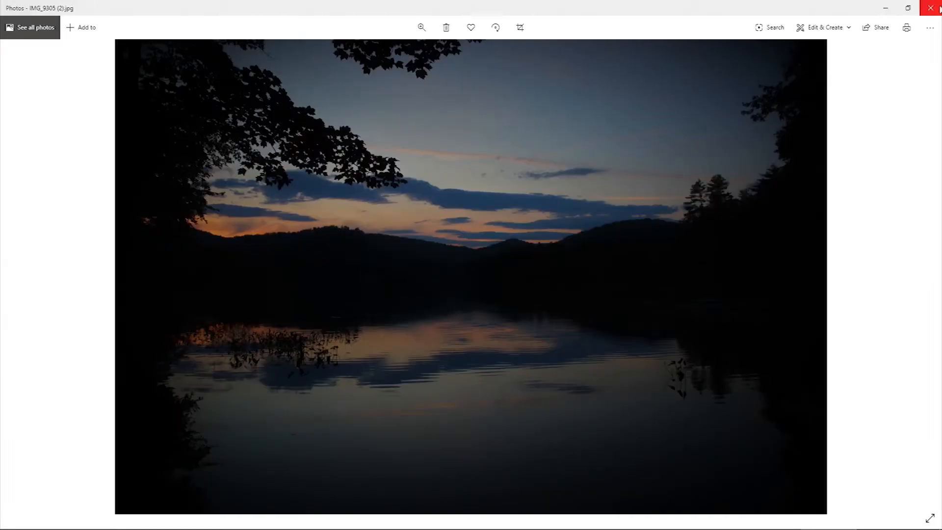
pyautogui.click(932, 6)
pyautogui.click(932, 6)
# - Switch to Lightroom Classic, open the fireworks photo IMG_9800.JPG in the Develop module and reset its existing edits
pyautogui.click(640, 156)
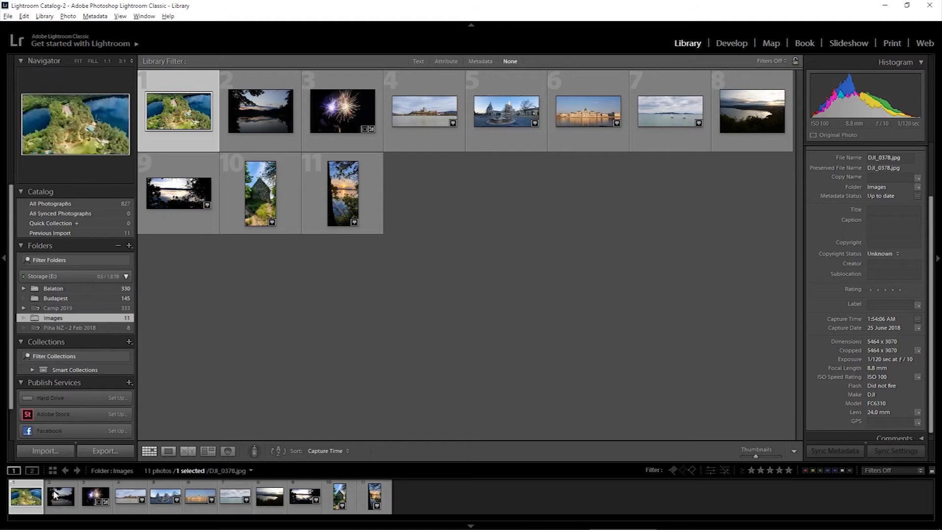
pyautogui.click(732, 43)
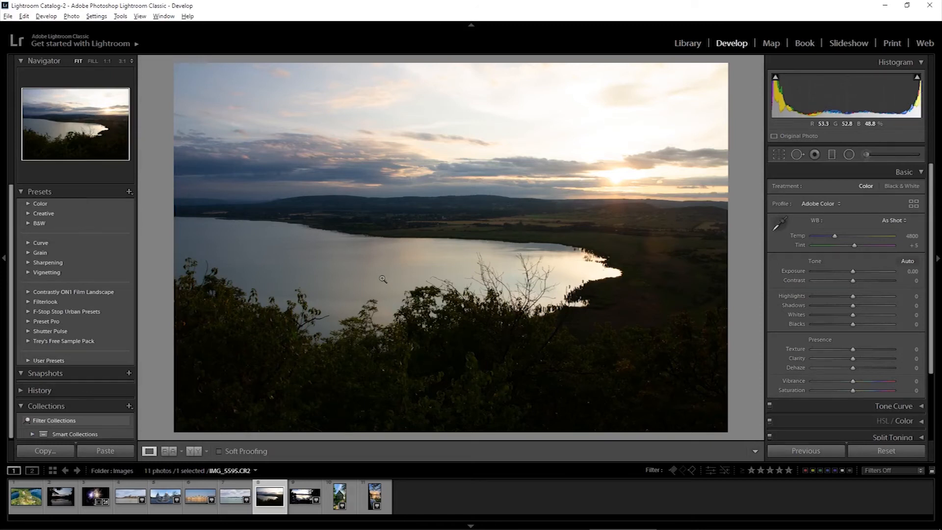
pyautogui.click(96, 495)
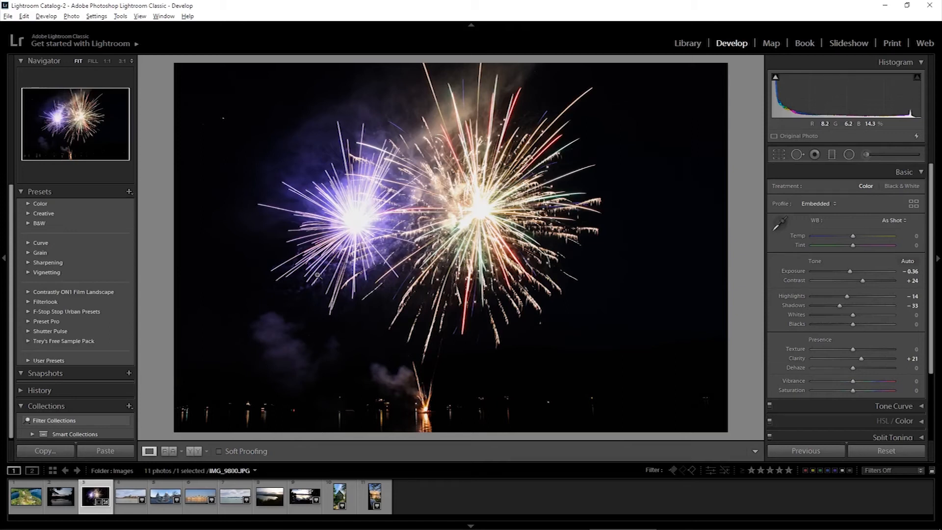
pyautogui.hotkey('ctrl', 'shift', 'r')
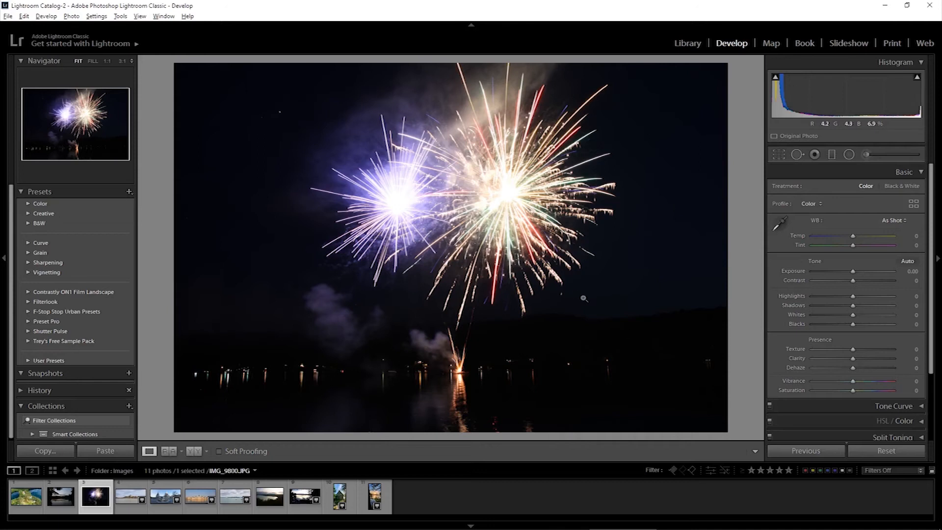
# - After checking the fireworks photo's ISO metadata in the Library, set its Exposure to -1.99 and Contrast to +19 in Develop
pyautogui.click(682, 43)
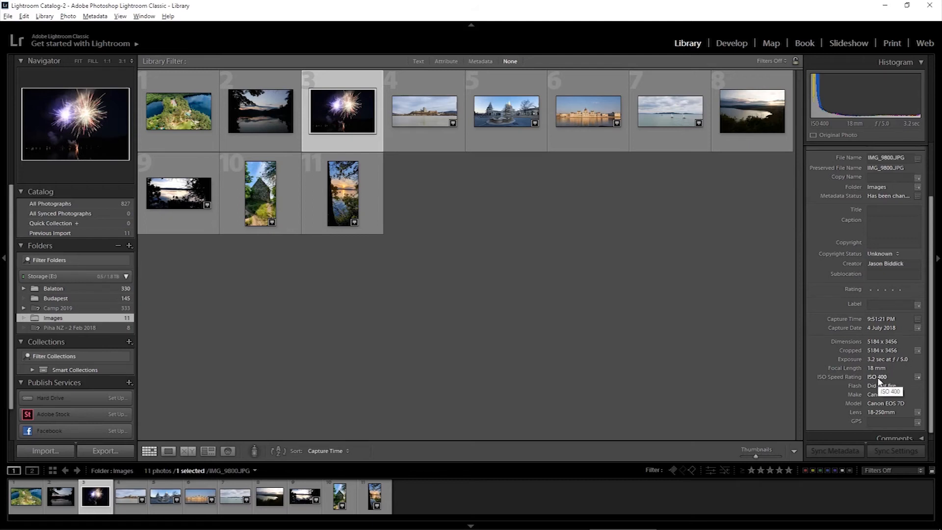
pyautogui.click(732, 43)
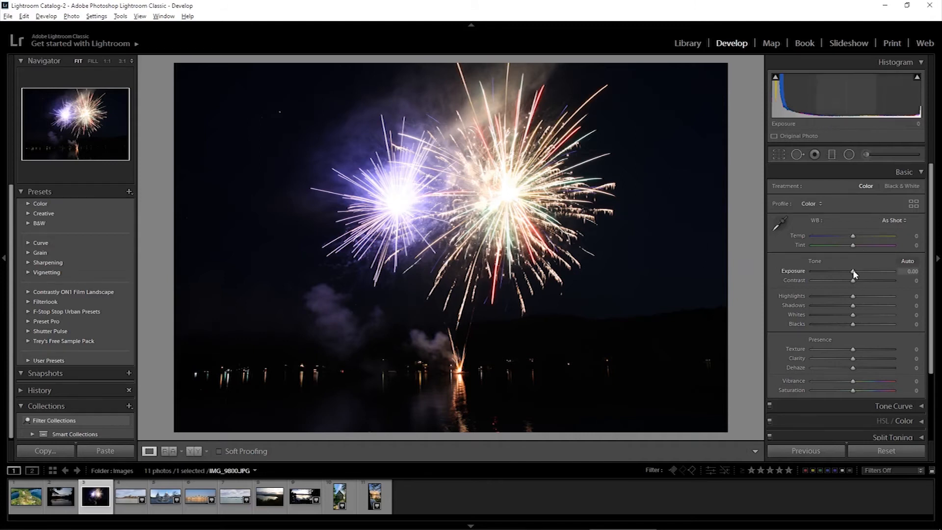
pyautogui.moveTo(852, 269)
pyautogui.mouseDown()
pyautogui.moveTo(805, 266)
pyautogui.moveTo(837, 273)
pyautogui.mouseUp()
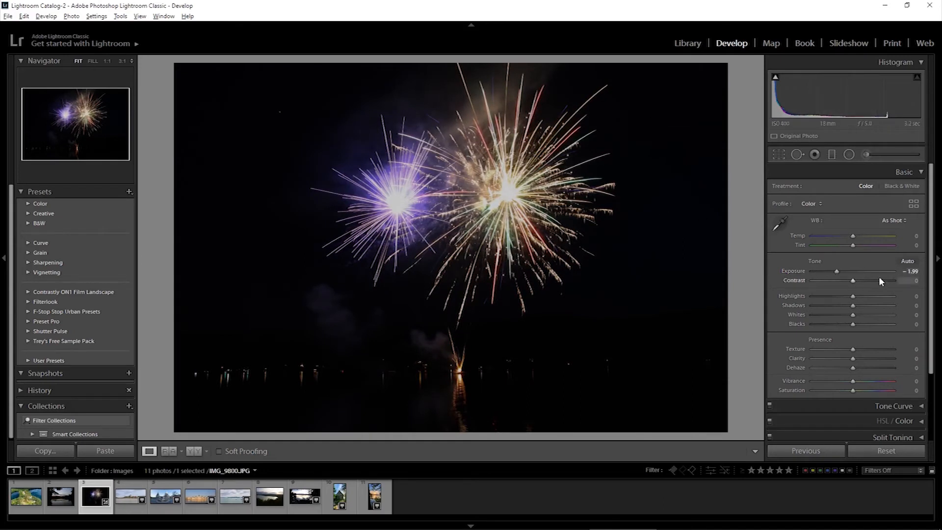
pyautogui.moveTo(855, 283); pyautogui.dragTo(867, 282)
pyautogui.moveTo(864, 279)
pyautogui.mouseDown()
pyautogui.moveTo(848, 277)
pyautogui.moveTo(858, 278)
pyautogui.mouseUp()
pyautogui.moveTo(855, 279)
pyautogui.mouseDown()
pyautogui.moveTo(796, 279)
pyautogui.moveTo(862, 281)
pyautogui.mouseUp()
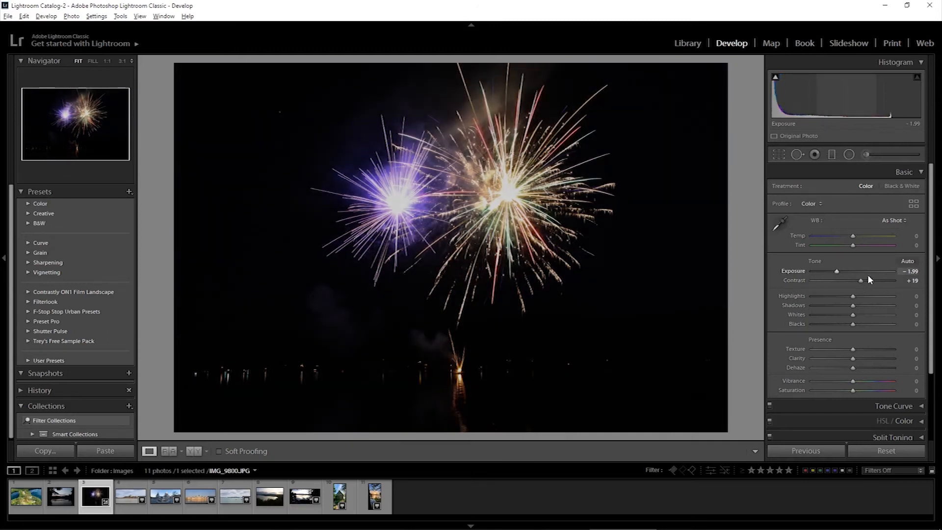
# - Lower the fireworks photo's Highlights to -35 and raise its Shadows to +17
pyautogui.moveTo(853, 296)
pyautogui.mouseDown()
pyautogui.moveTo(785, 297)
pyautogui.moveTo(885, 292)
pyautogui.moveTo(820, 298)
pyautogui.moveTo(881, 300)
pyautogui.moveTo(844, 300)
pyautogui.mouseUp()
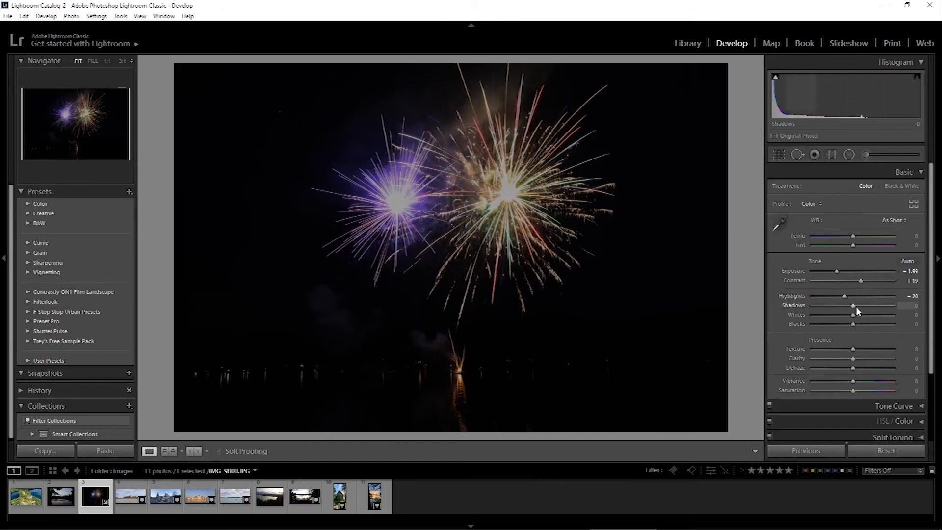
pyautogui.moveTo(846, 298); pyautogui.dragTo(840, 295)
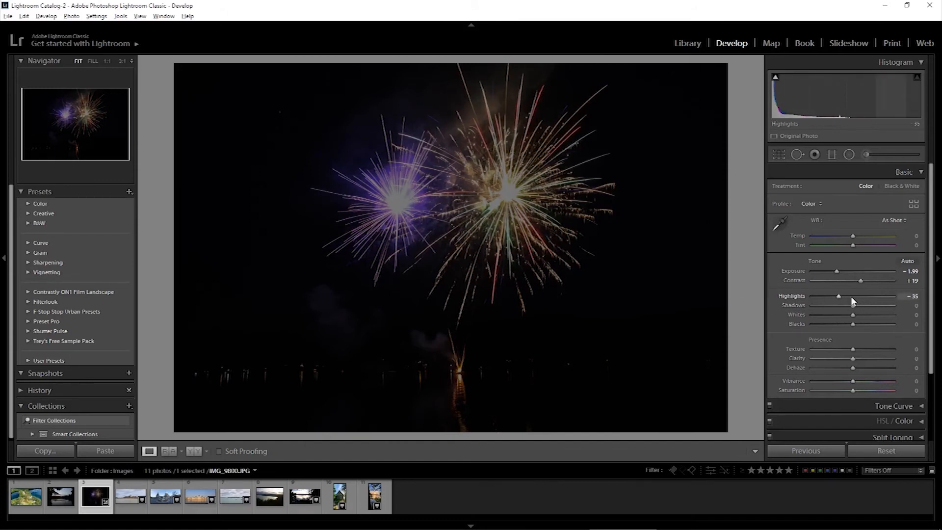
pyautogui.moveTo(855, 305)
pyautogui.mouseDown()
pyautogui.moveTo(894, 307)
pyautogui.moveTo(787, 301)
pyautogui.moveTo(813, 313)
pyautogui.moveTo(859, 310)
pyautogui.mouseUp()
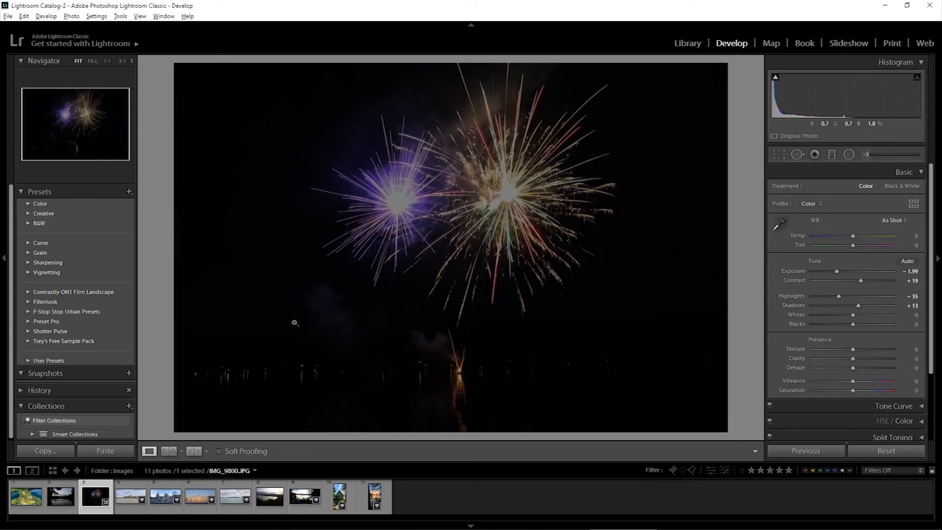
pyautogui.moveTo(864, 304); pyautogui.dragTo(865, 302)
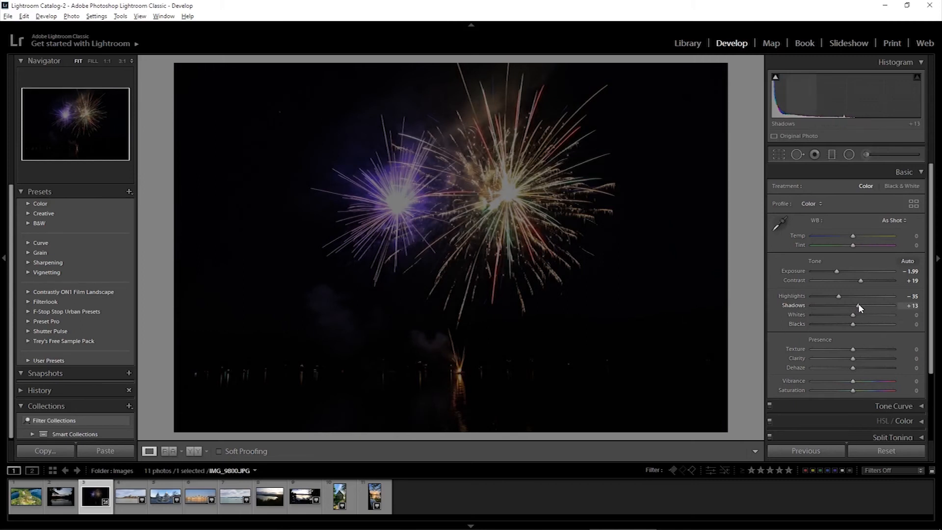
# - Set the fireworks photo's Exposure to -1.02, Whites to -35, Blacks to -20 and Vibrance to +34
pyautogui.moveTo(837, 271); pyautogui.dragTo(845, 272)
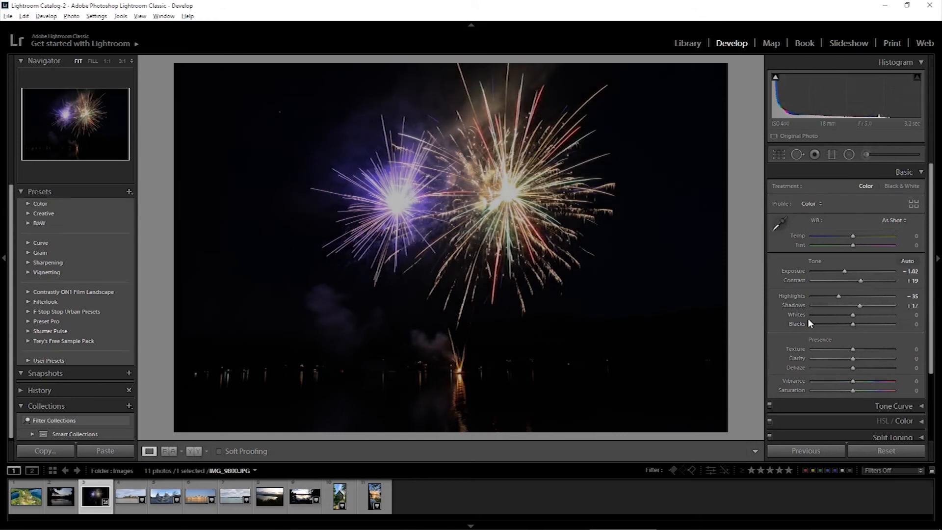
pyautogui.moveTo(854, 317)
pyautogui.mouseDown()
pyautogui.moveTo(807, 316)
pyautogui.moveTo(926, 314)
pyautogui.moveTo(794, 320)
pyautogui.moveTo(844, 309)
pyautogui.moveTo(831, 314)
pyautogui.moveTo(853, 325)
pyautogui.moveTo(796, 325)
pyautogui.moveTo(899, 319)
pyautogui.moveTo(844, 326)
pyautogui.mouseUp()
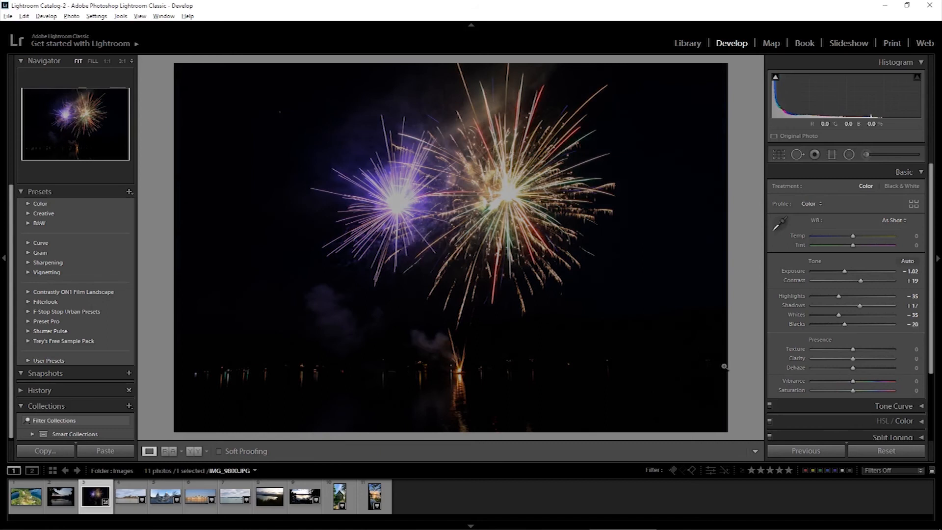
pyautogui.scroll(-2, 857, 338)
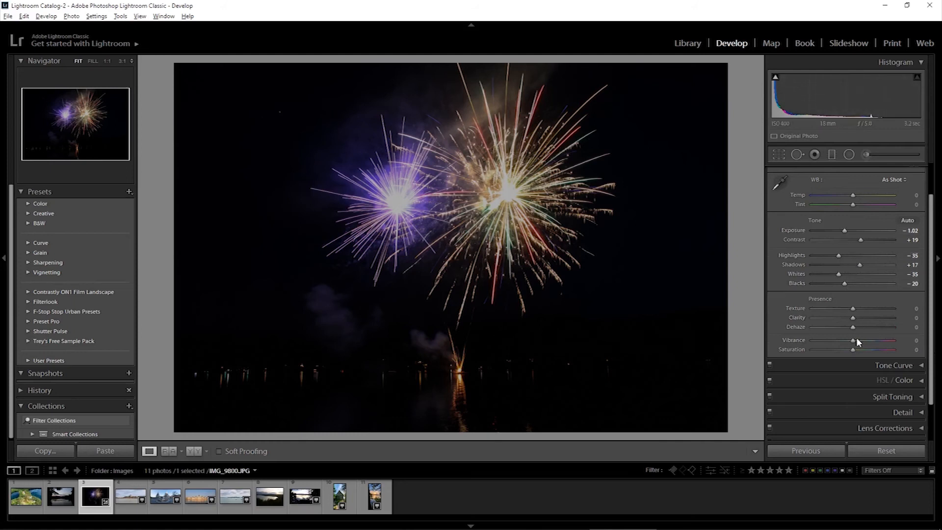
pyautogui.moveTo(851, 341); pyautogui.dragTo(857, 344)
# - Crop the fireworks photo slightly tighter from the lower edge and sides, keeping the Original aspect ratio
pyautogui.click(780, 155)
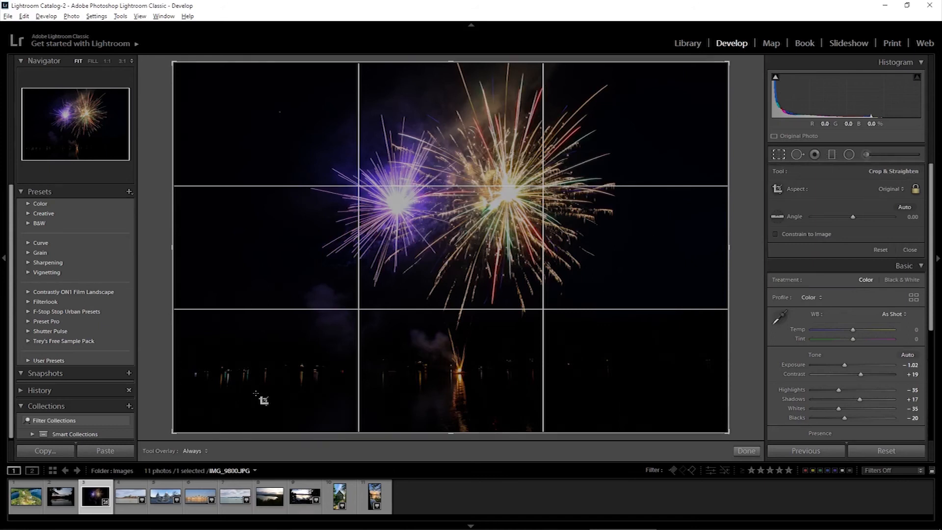
pyautogui.moveTo(460, 433); pyautogui.dragTo(458, 426)
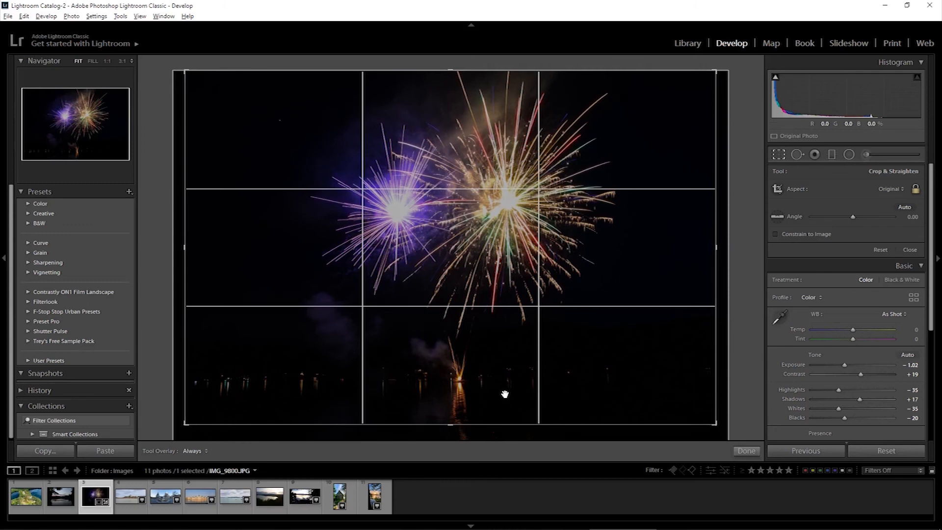
pyautogui.moveTo(479, 425); pyautogui.dragTo(469, 418)
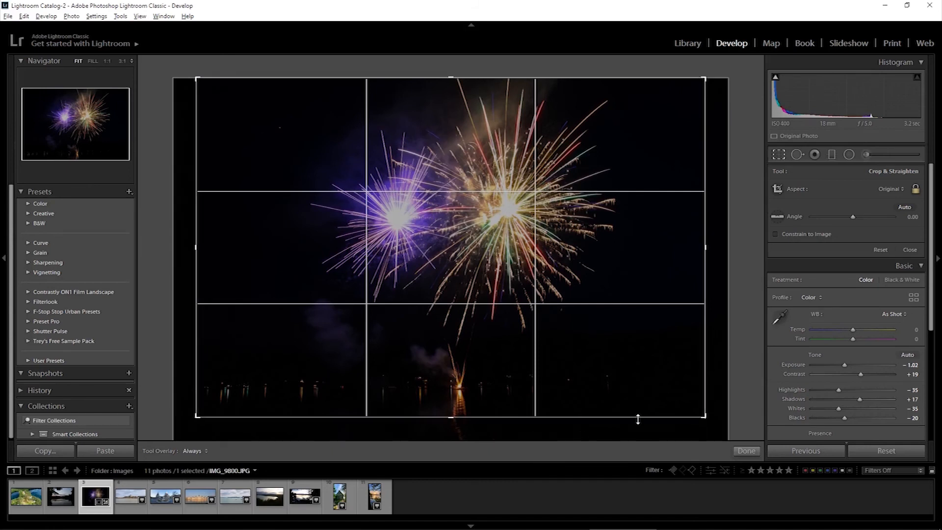
pyautogui.press('Return')
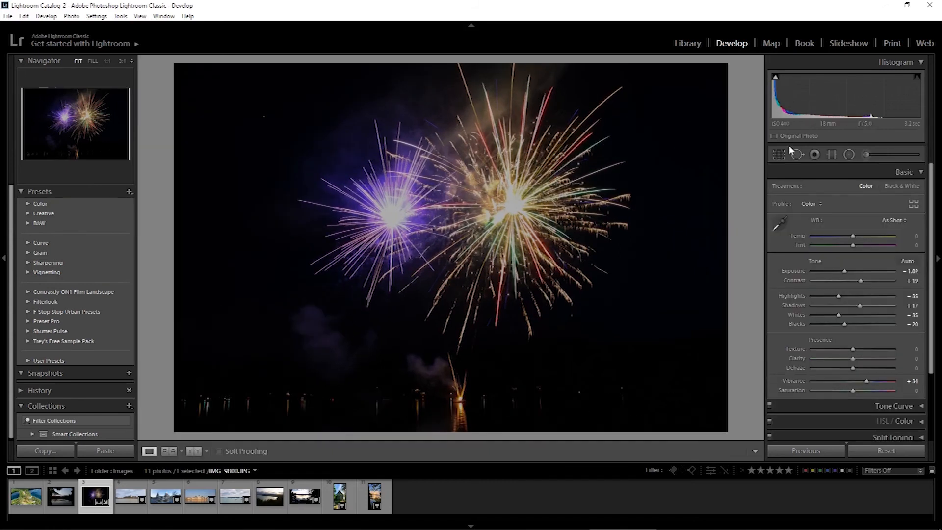
# - Straighten the fireworks photo to an angle of -0.14 with the Straighten tool, following the line of shoreline lights
pyautogui.click(780, 154)
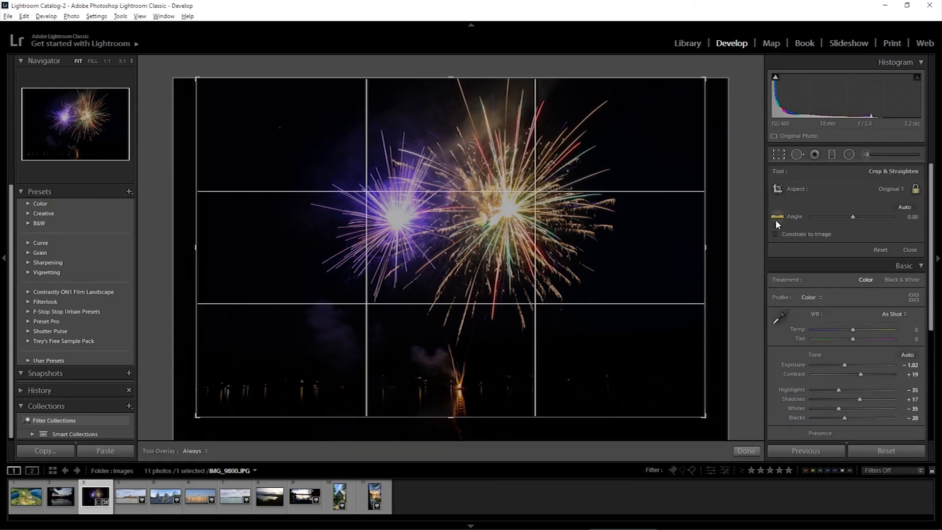
pyautogui.moveTo(854, 219); pyautogui.dragTo(853, 224)
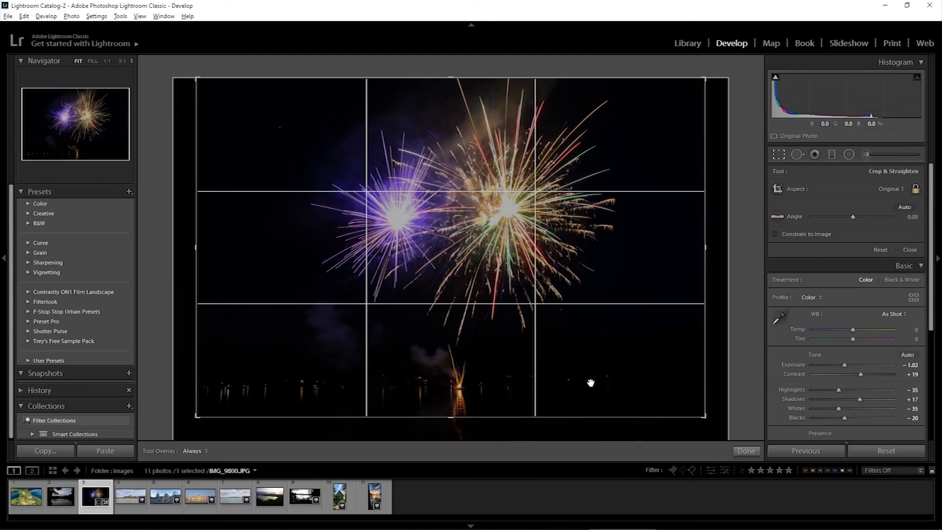
pyautogui.click(777, 216)
pyautogui.moveTo(245, 389); pyautogui.dragTo(647, 389)
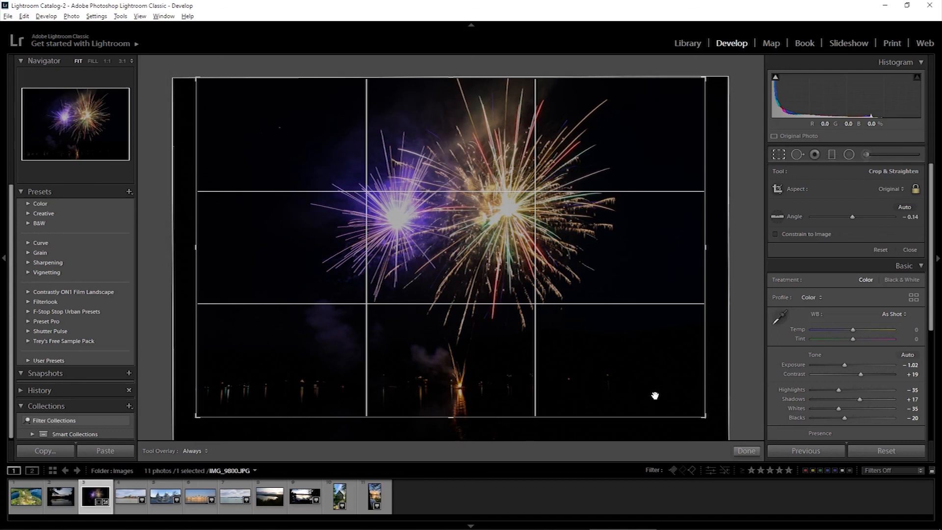
pyautogui.press('Return')
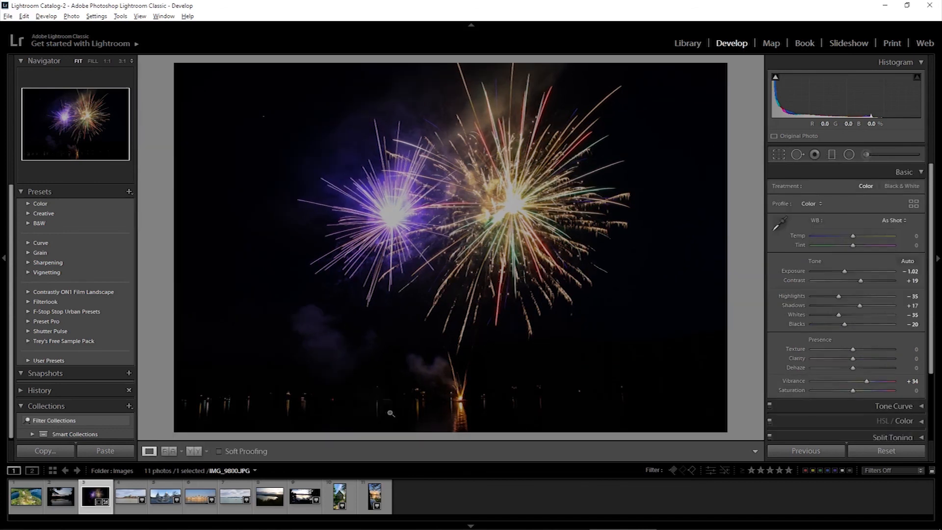